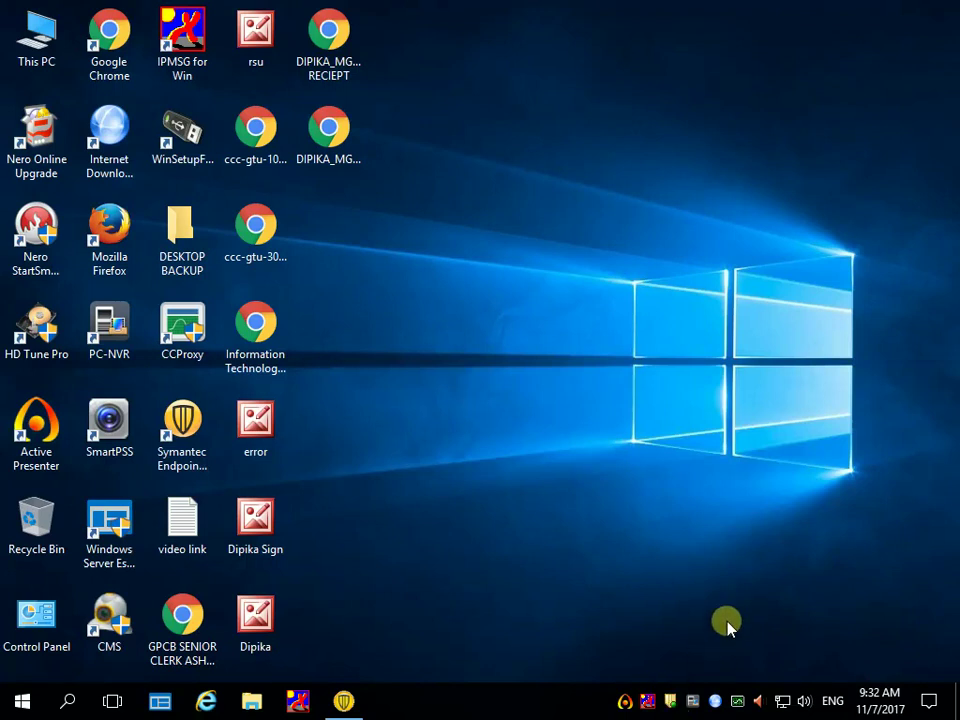
# - Open the Symantec Endpoint Protection client, and bring the Symantec Endpoint Protection Manager window to the front
pyautogui.doubleClick(670, 701)
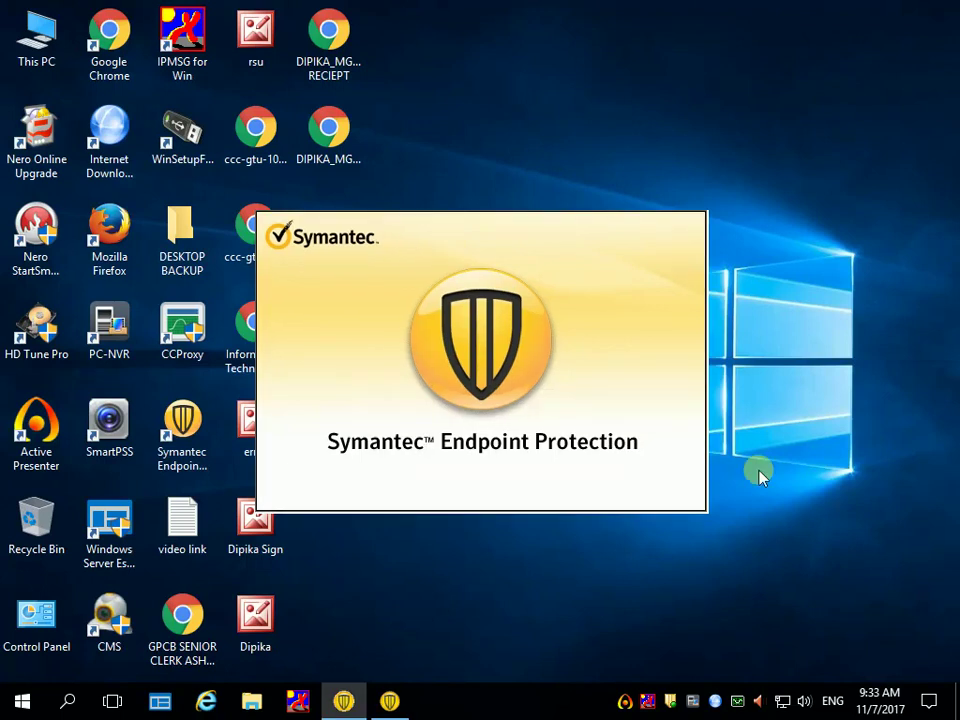
pyautogui.rightClick(529, 103)
pyautogui.click(526, 150)
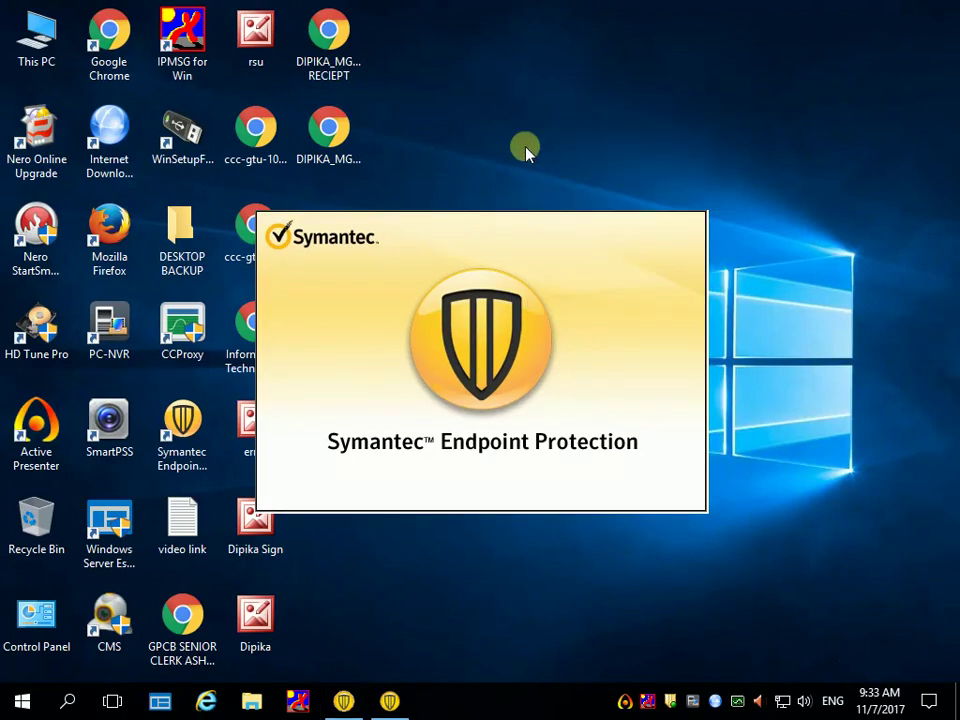
pyautogui.click(345, 702)
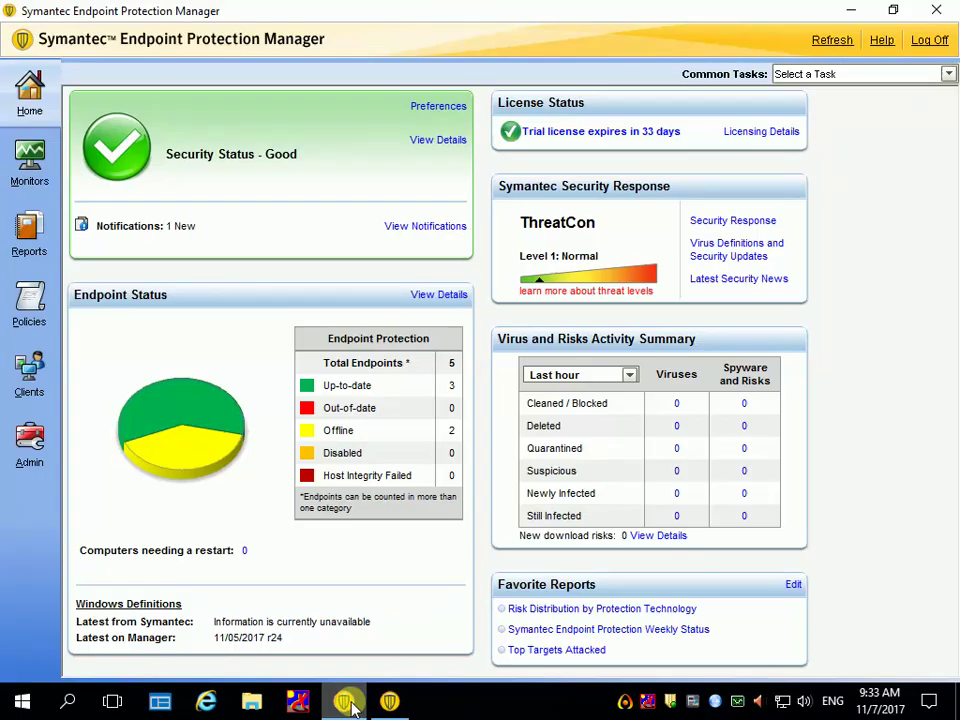
# - Open the Default Group's shared Virus and Spyware Protection policy - Balanced for editing
pyautogui.click(45, 368)
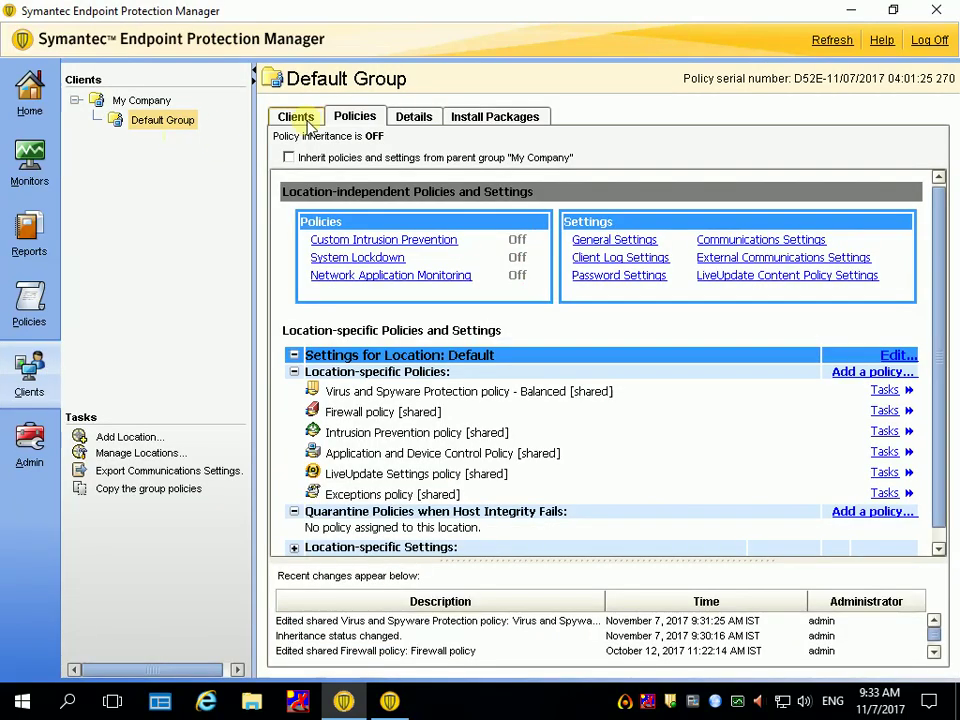
pyautogui.click(302, 118)
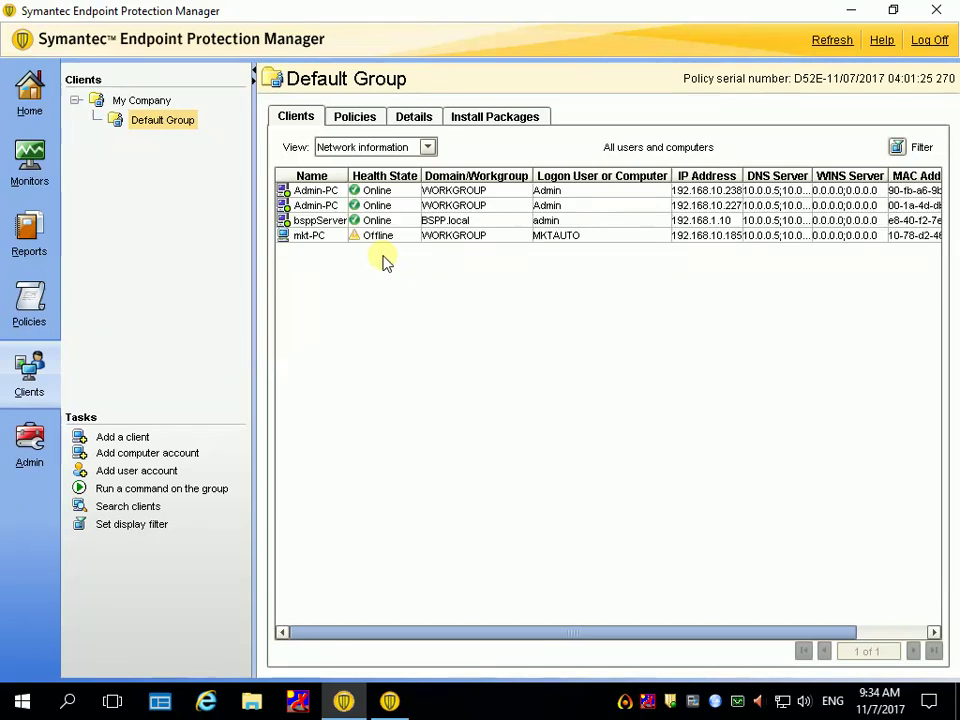
pyautogui.click(358, 117)
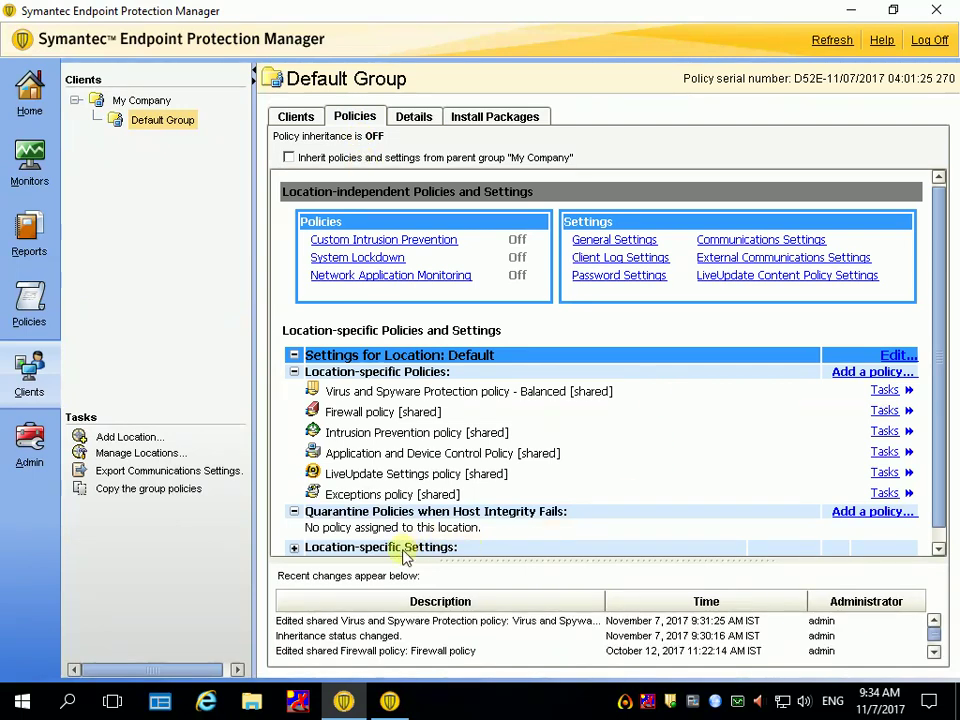
pyautogui.click(884, 391)
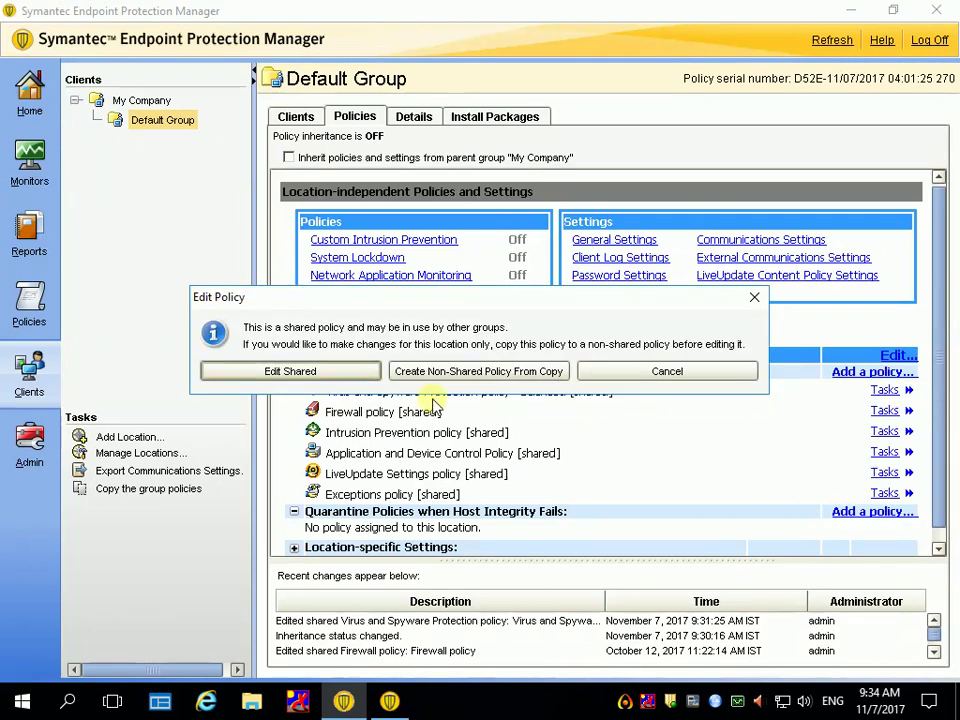
pyautogui.click(333, 376)
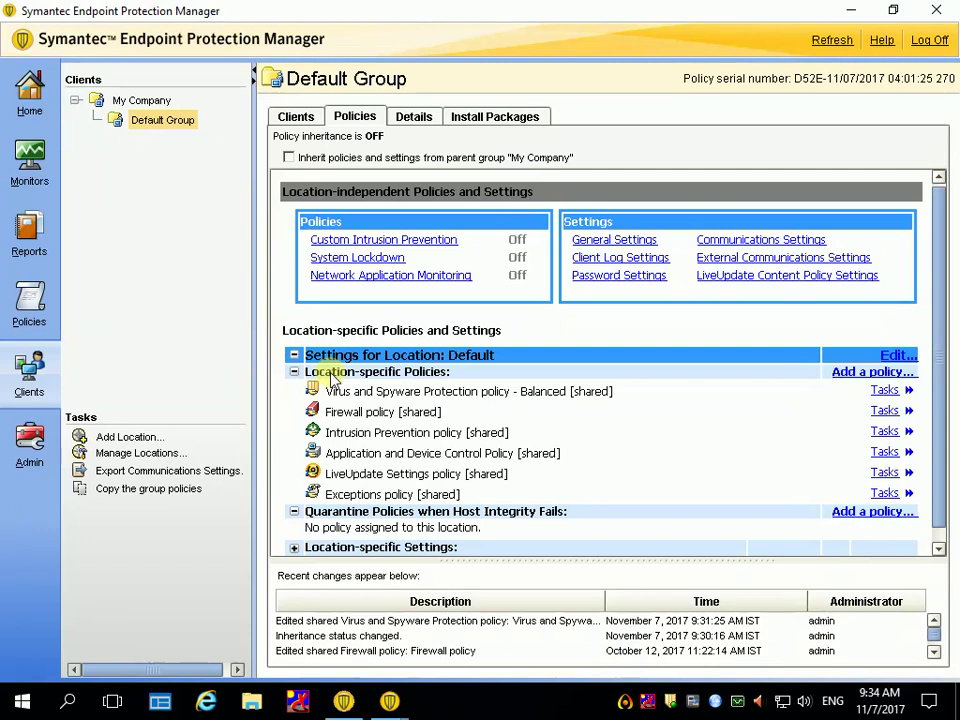
pyautogui.doubleClick(331, 377)
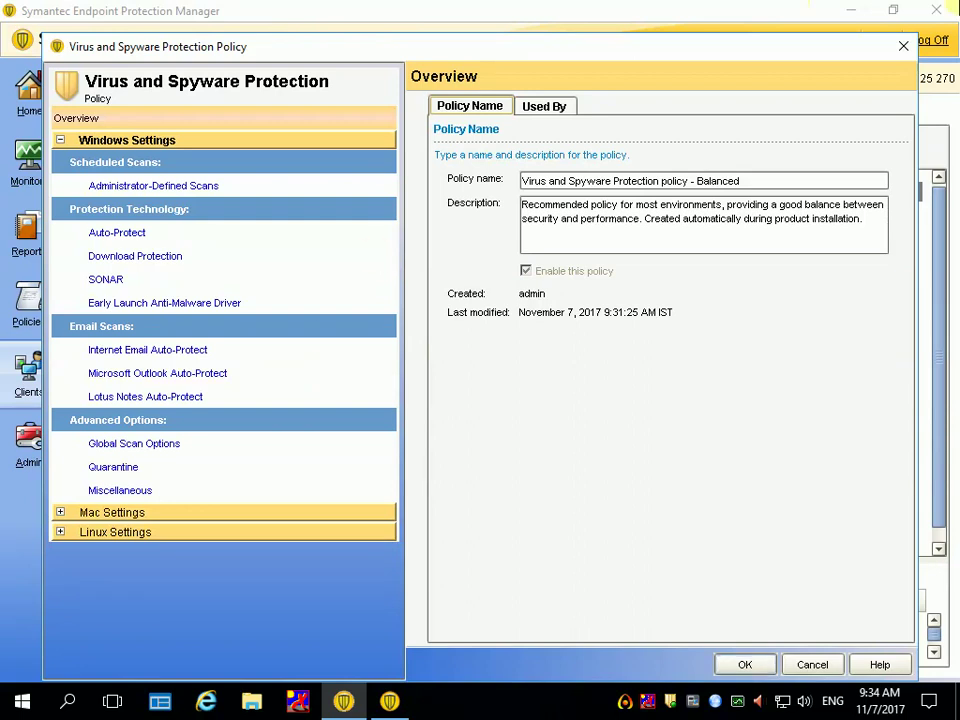
# - Disable the network cache and trusting files on remote computers in the Windows Auto-Protect network settings, and save the policy
pyautogui.click(141, 234)
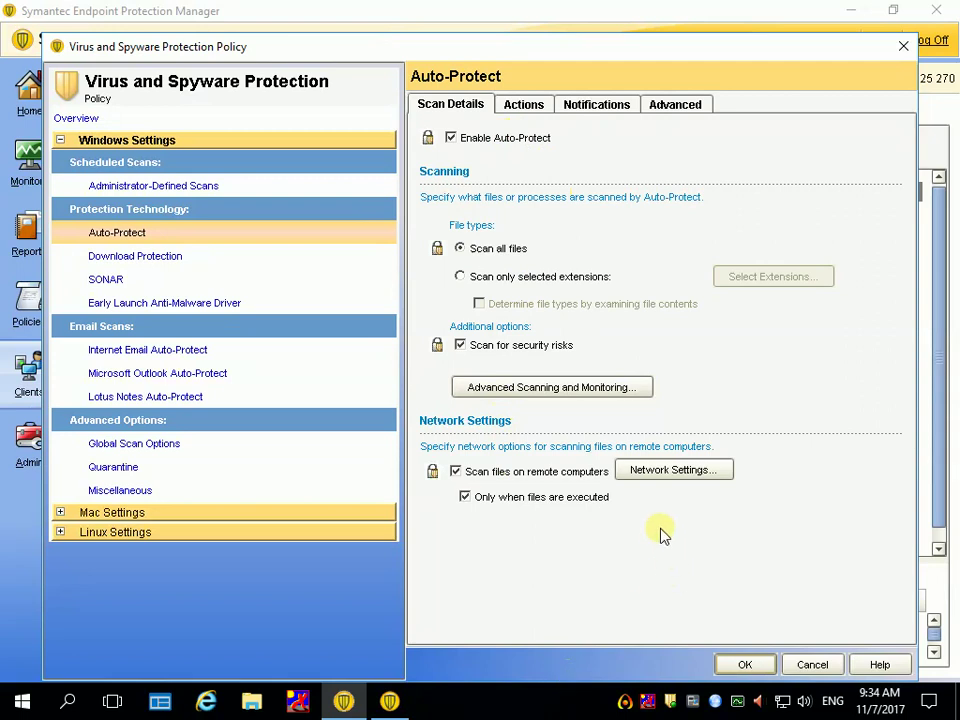
pyautogui.click(668, 472)
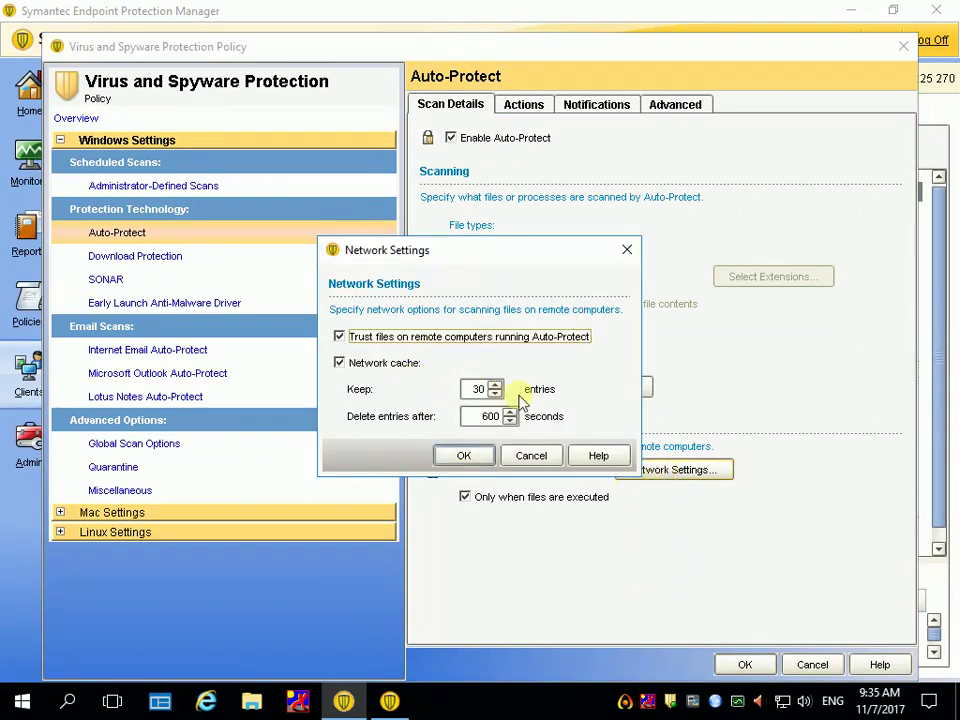
pyautogui.click(339, 363)
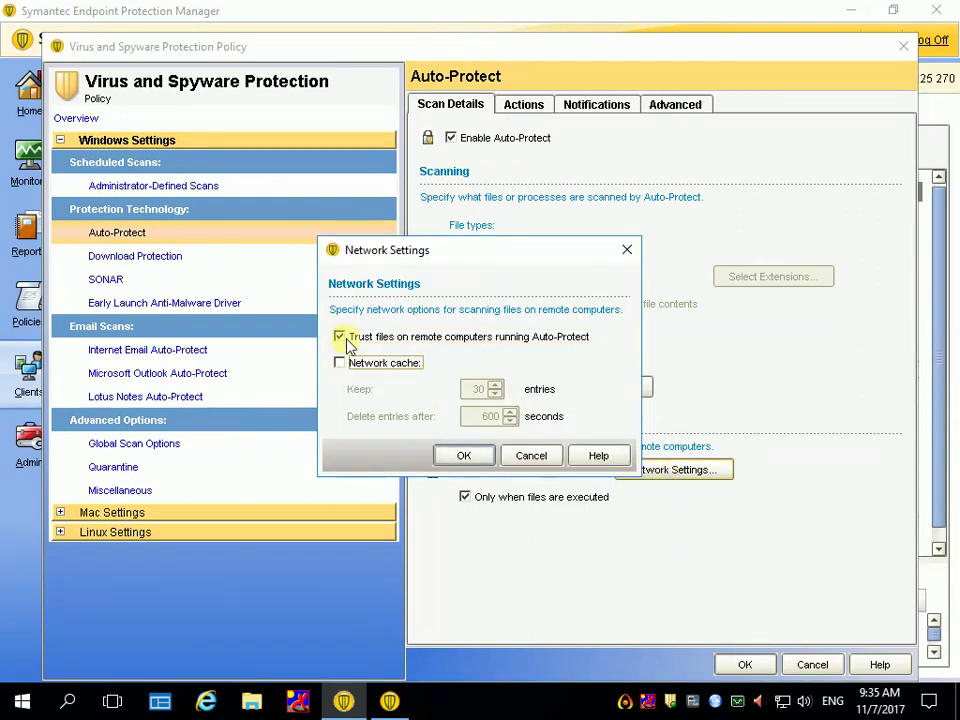
pyautogui.click(346, 340)
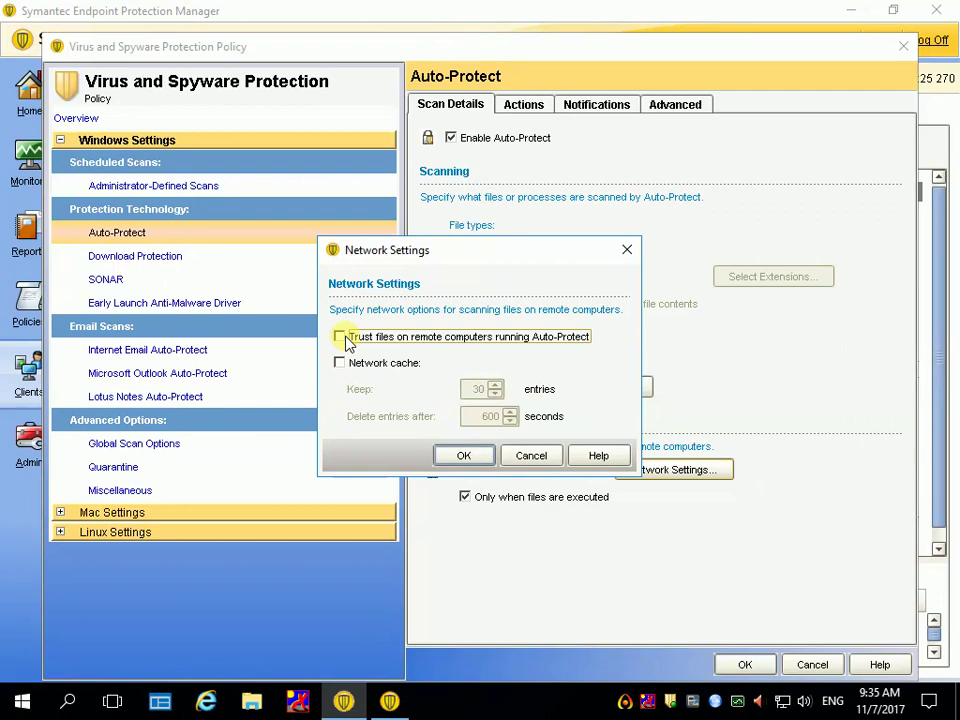
pyautogui.click(458, 458)
pyautogui.click(743, 664)
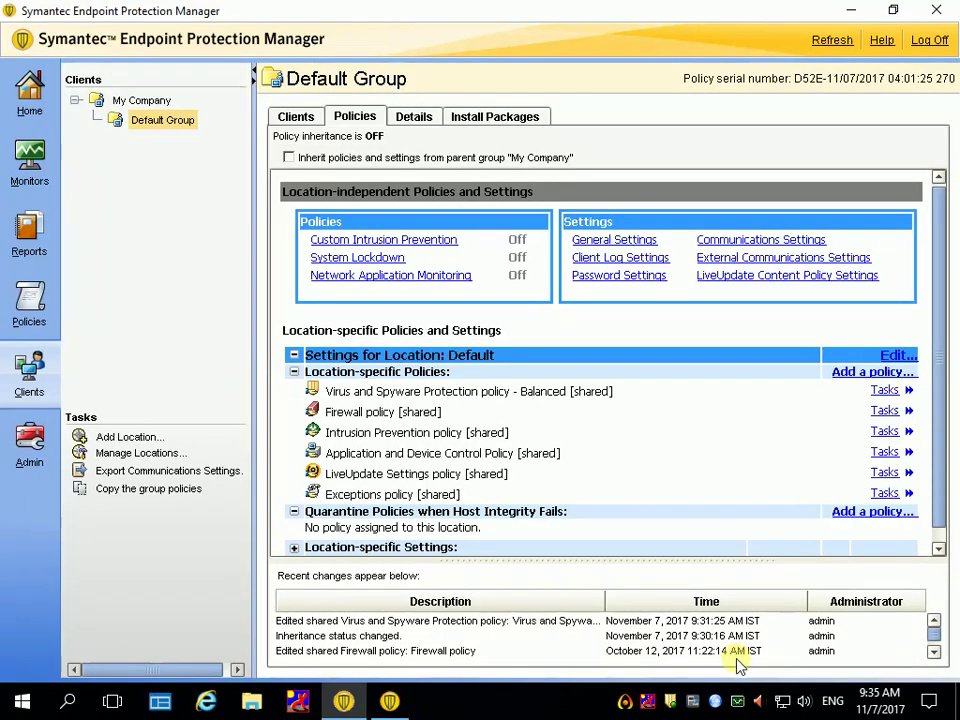
# - Run the Update Content command on the Default Group's clients
pyautogui.click(295, 118)
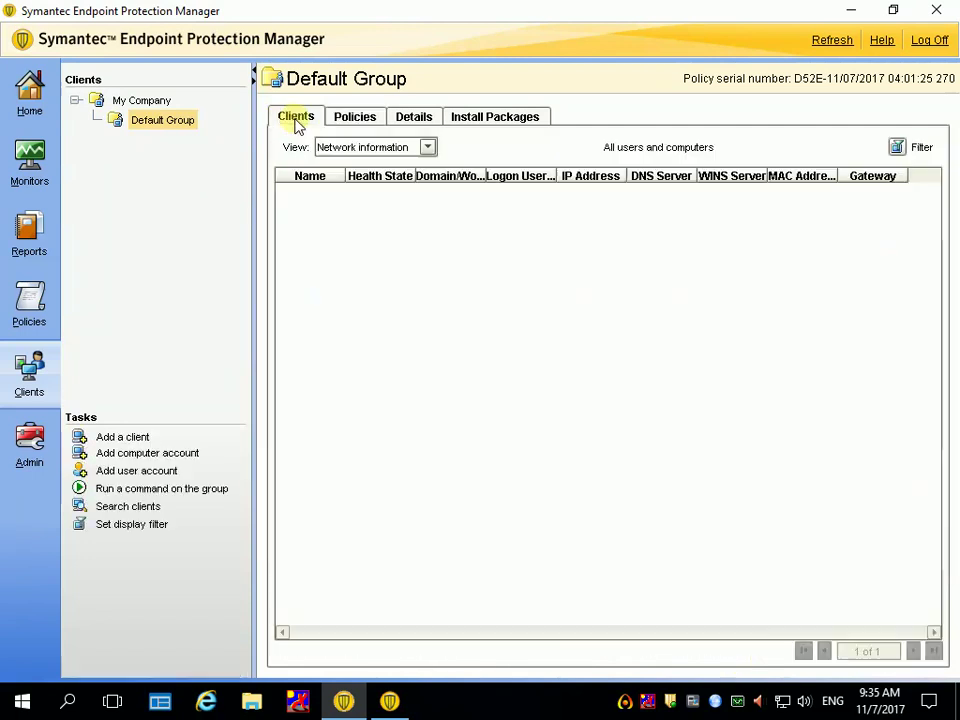
pyautogui.rightClick(150, 124)
pyautogui.moveTo(185, 318)
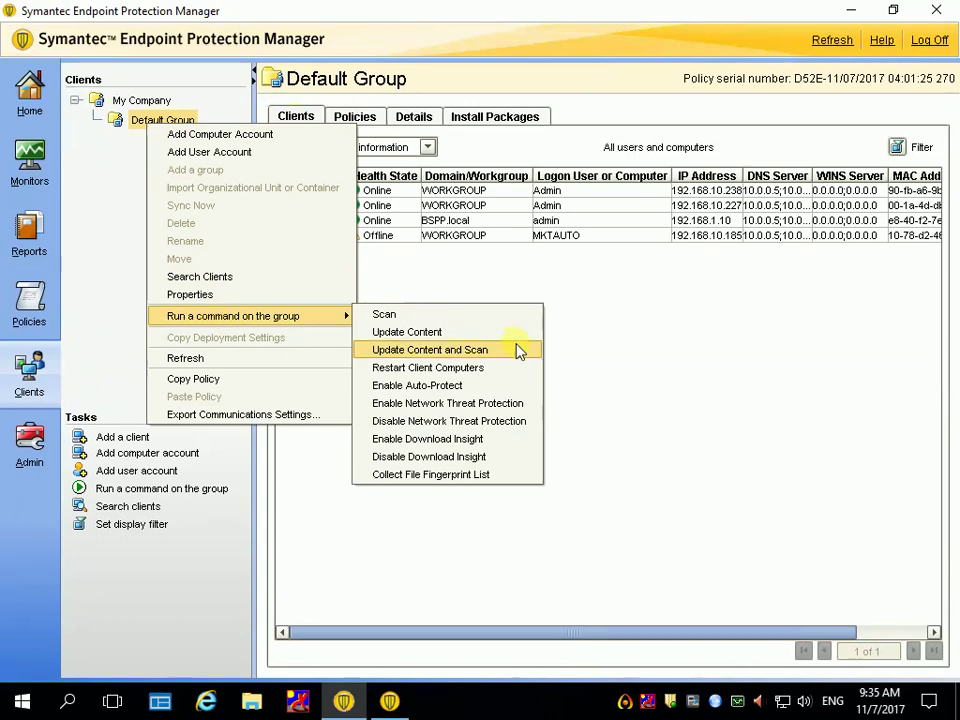
pyautogui.click(464, 341)
pyautogui.click(464, 374)
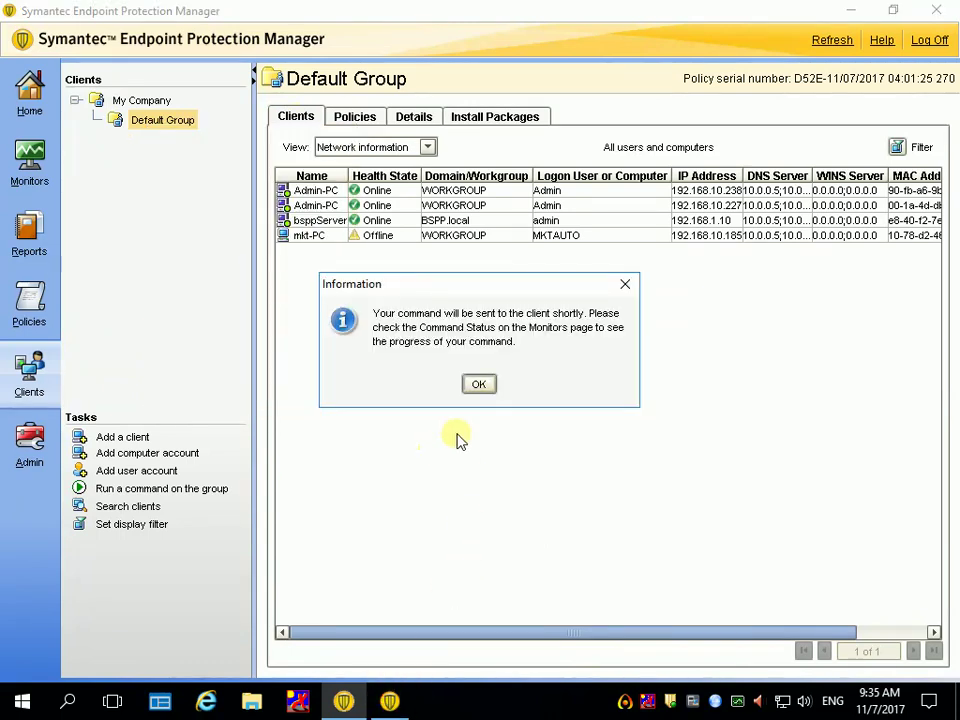
pyautogui.click(478, 386)
# - Switch to the Symantec Endpoint Protection client and examine the Network Threat Protection traffic log across its columns
pyautogui.click(390, 700)
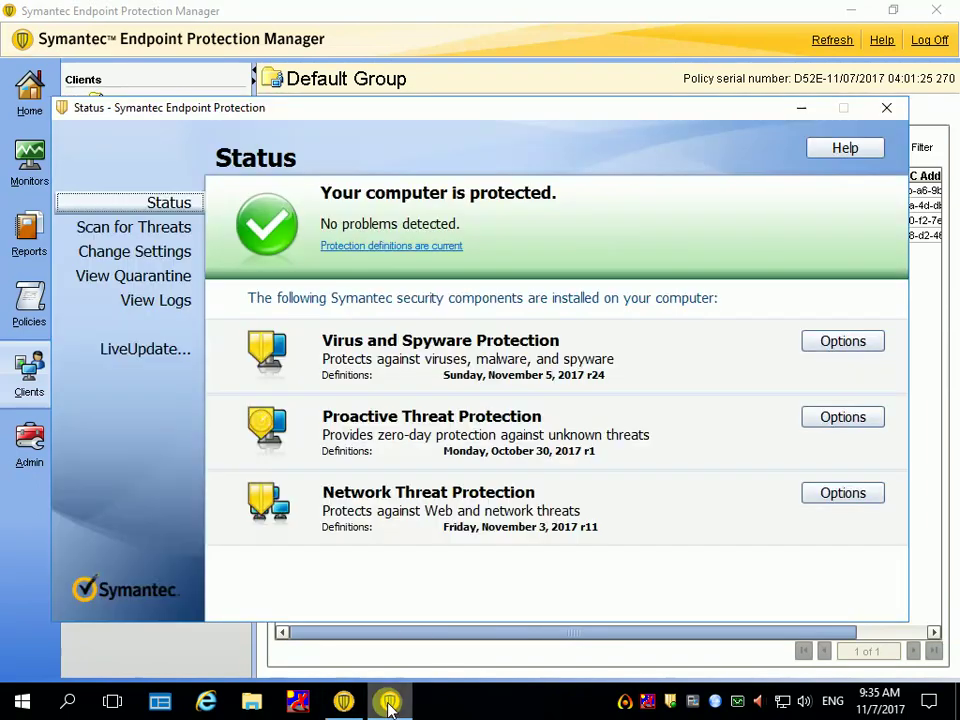
pyautogui.click(168, 308)
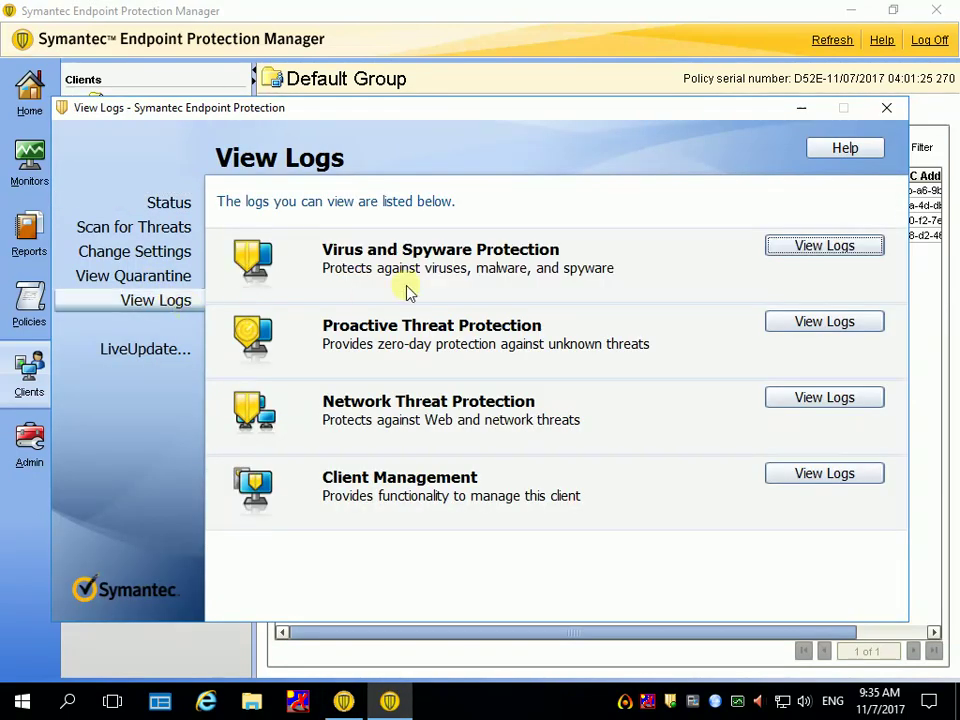
pyautogui.click(786, 402)
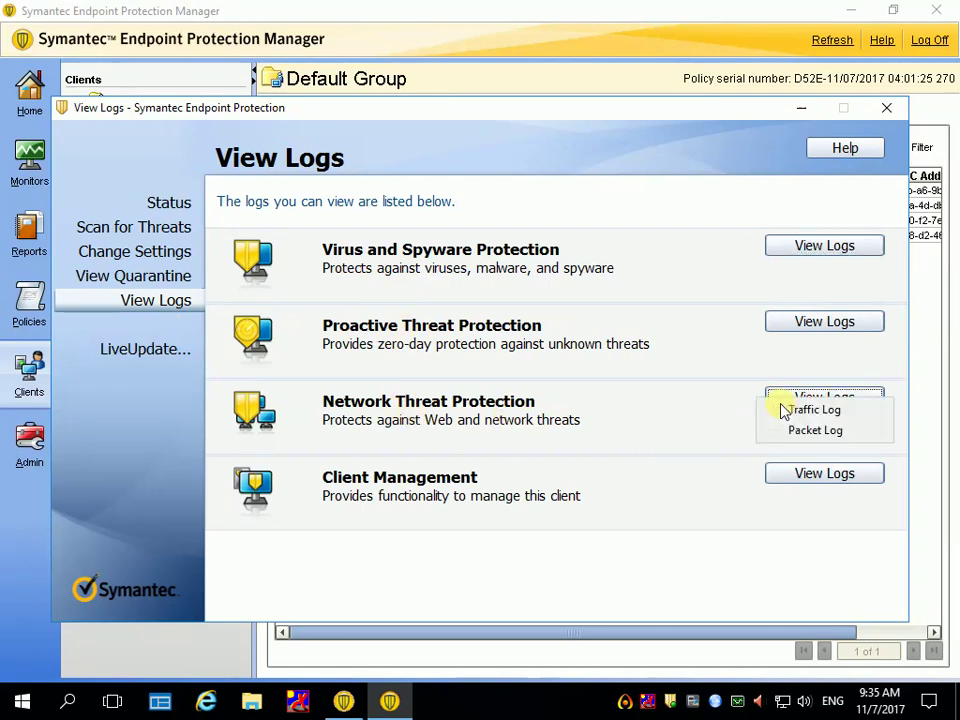
pyautogui.click(786, 412)
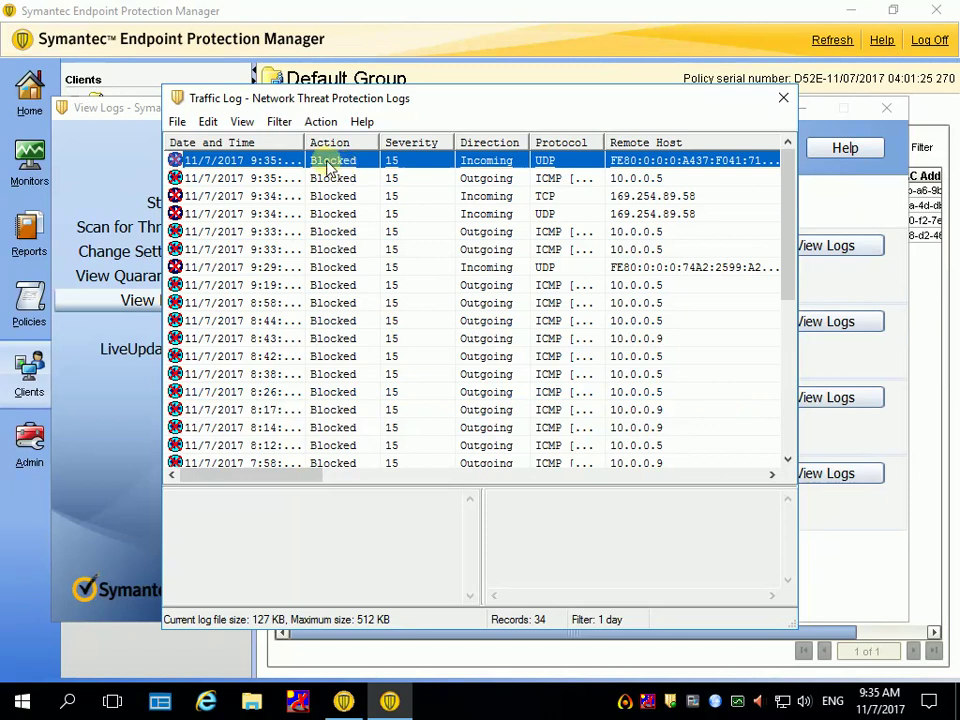
pyautogui.moveTo(311, 143); pyautogui.dragTo(343, 148)
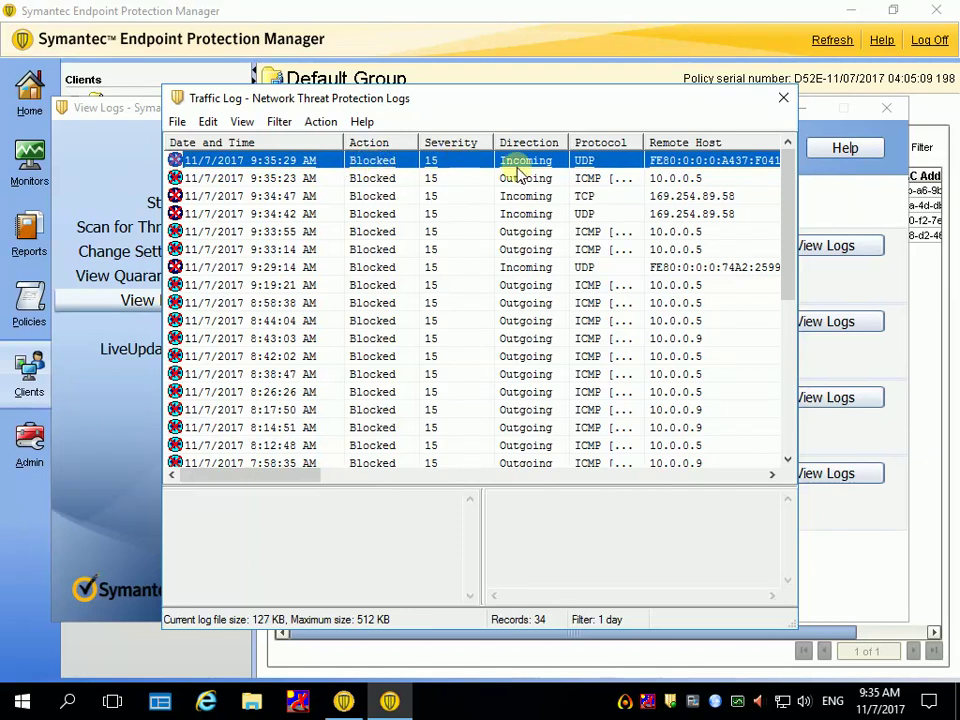
pyautogui.moveTo(303, 487); pyautogui.dragTo(343, 480)
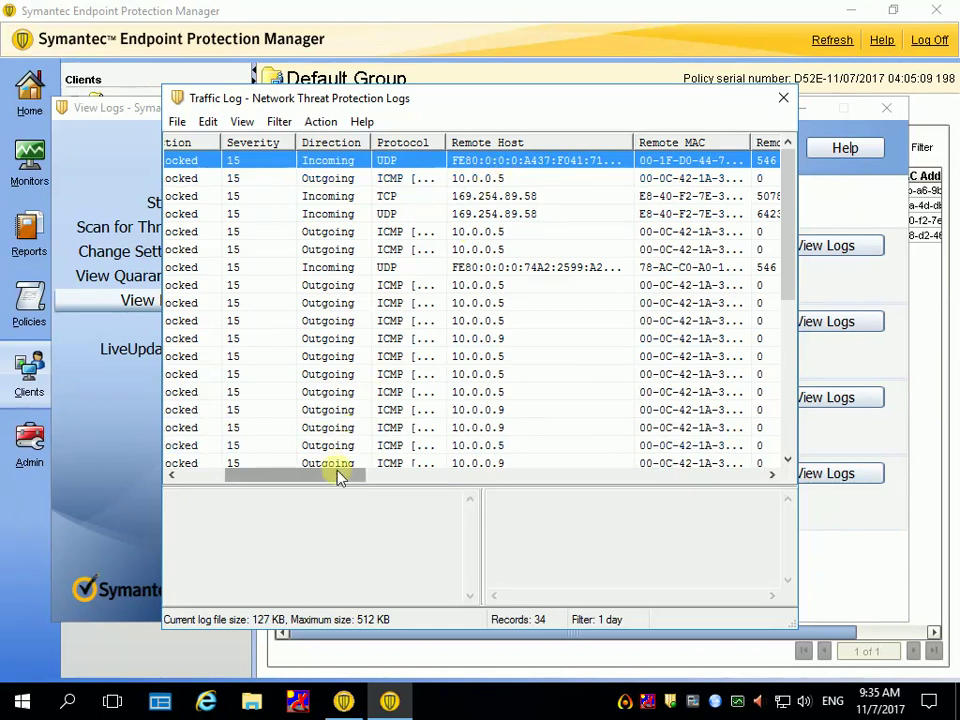
pyautogui.moveTo(338, 478); pyautogui.dragTo(617, 493)
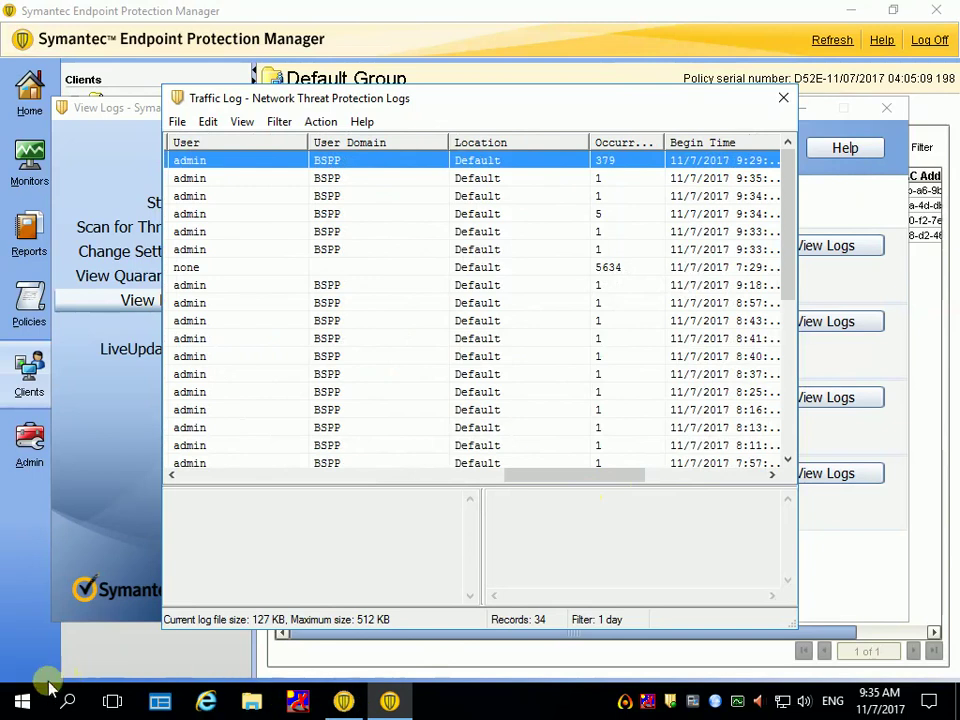
pyautogui.click(783, 98)
pyautogui.press('Escape')
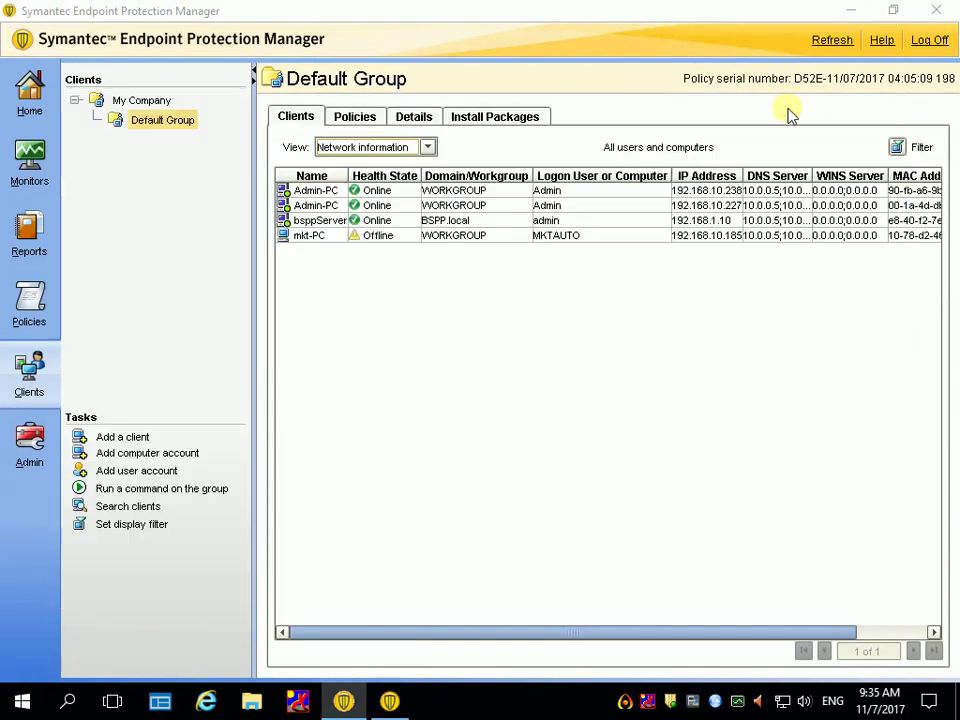
pyautogui.click(850, 11)
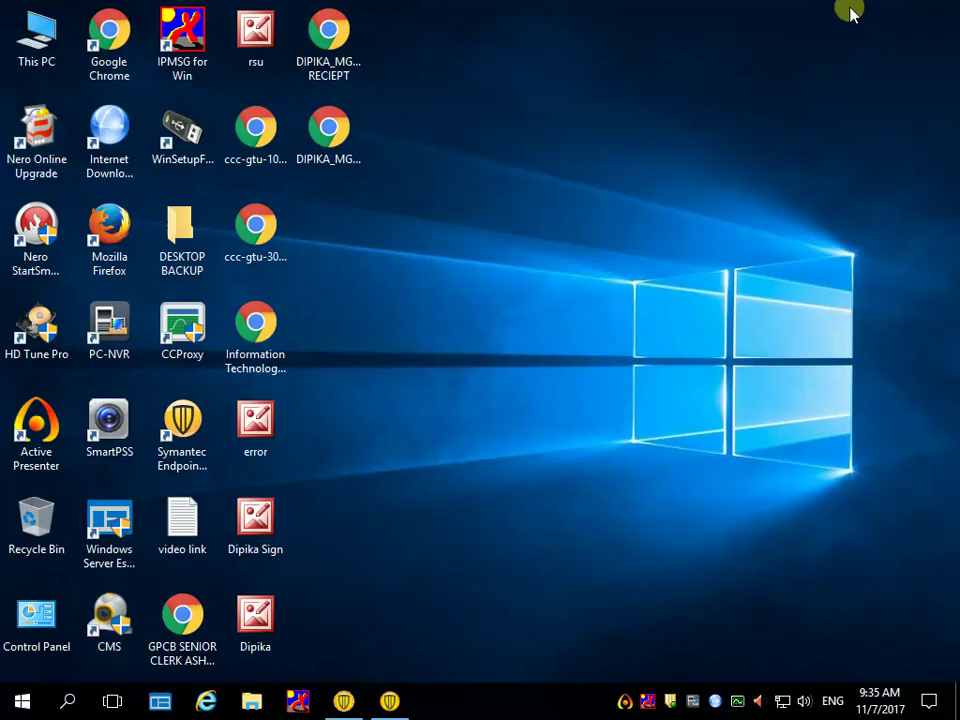
pyautogui.click(626, 699)
pyautogui.click(847, 699)
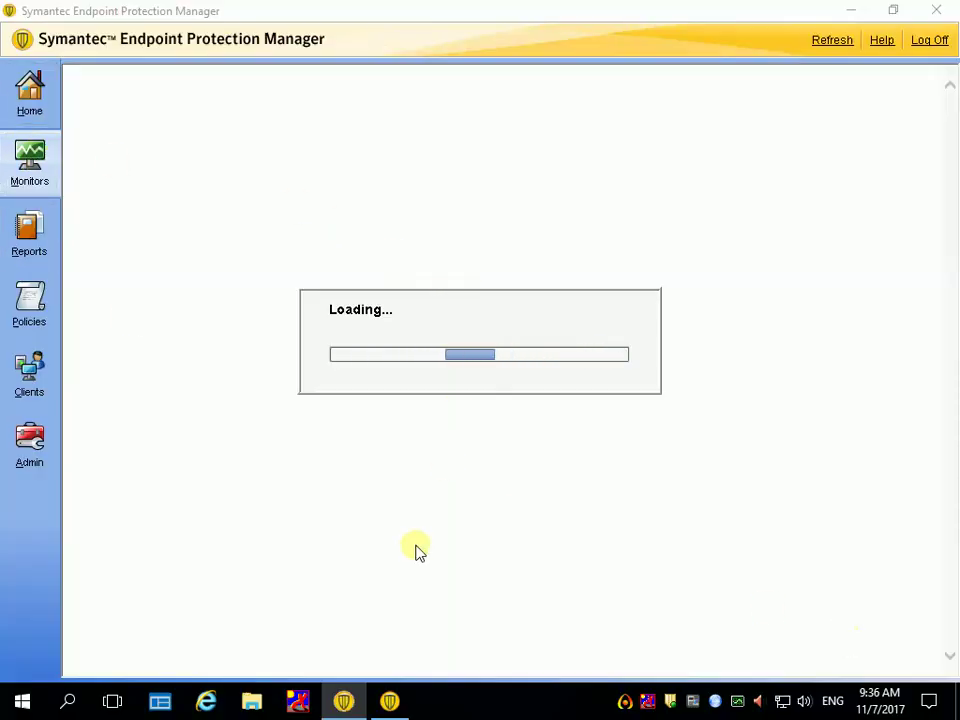
pyautogui.click(405, 703)
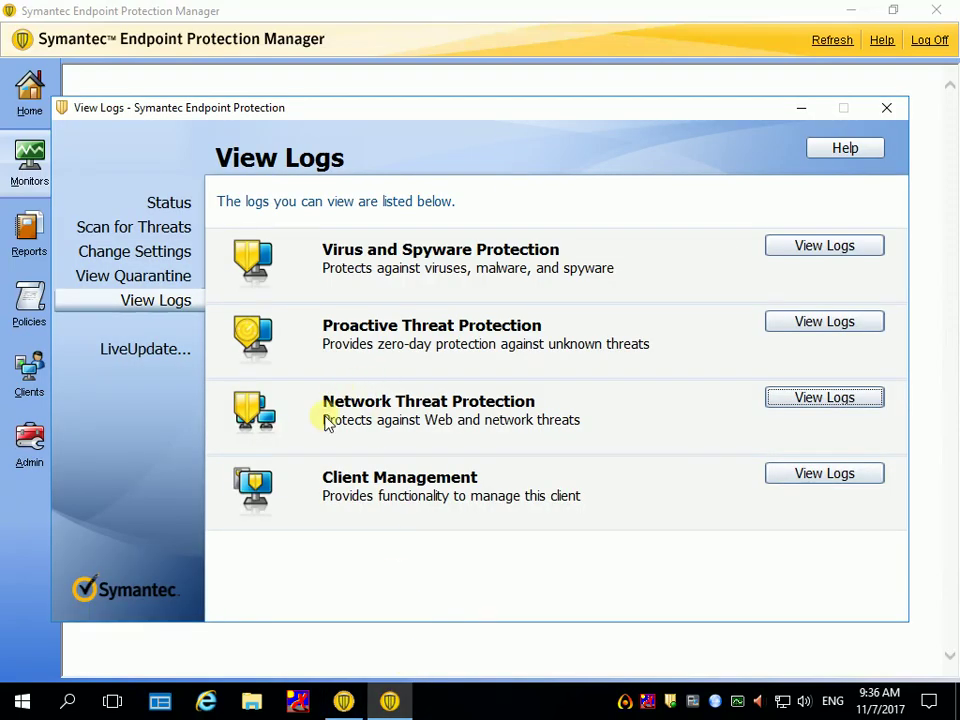
pyautogui.click(343, 703)
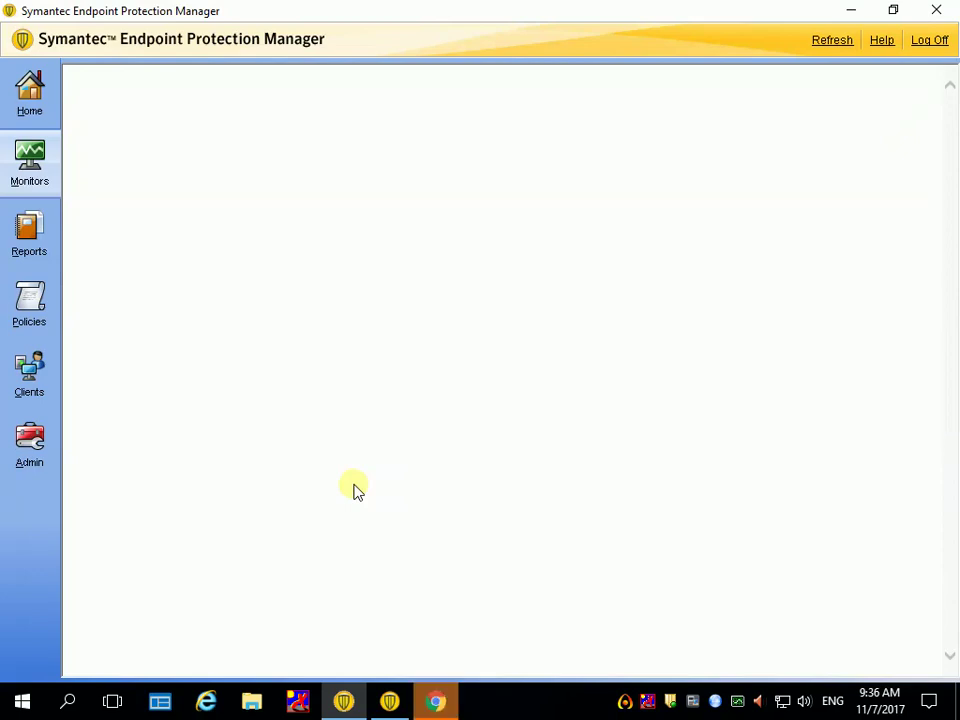
pyautogui.click(437, 704)
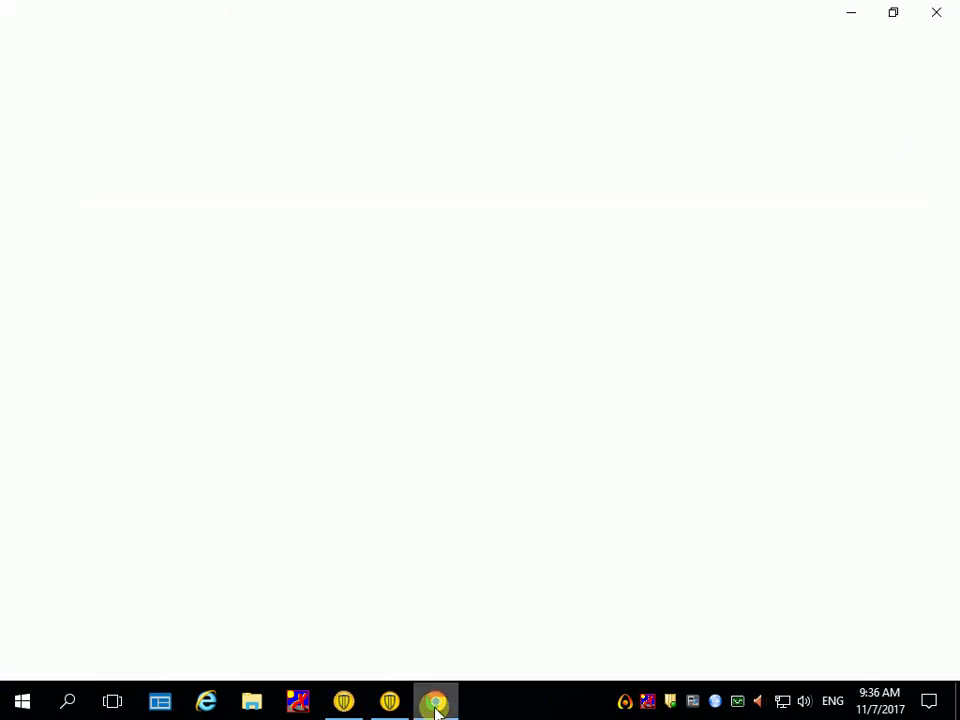
pyautogui.click(388, 700)
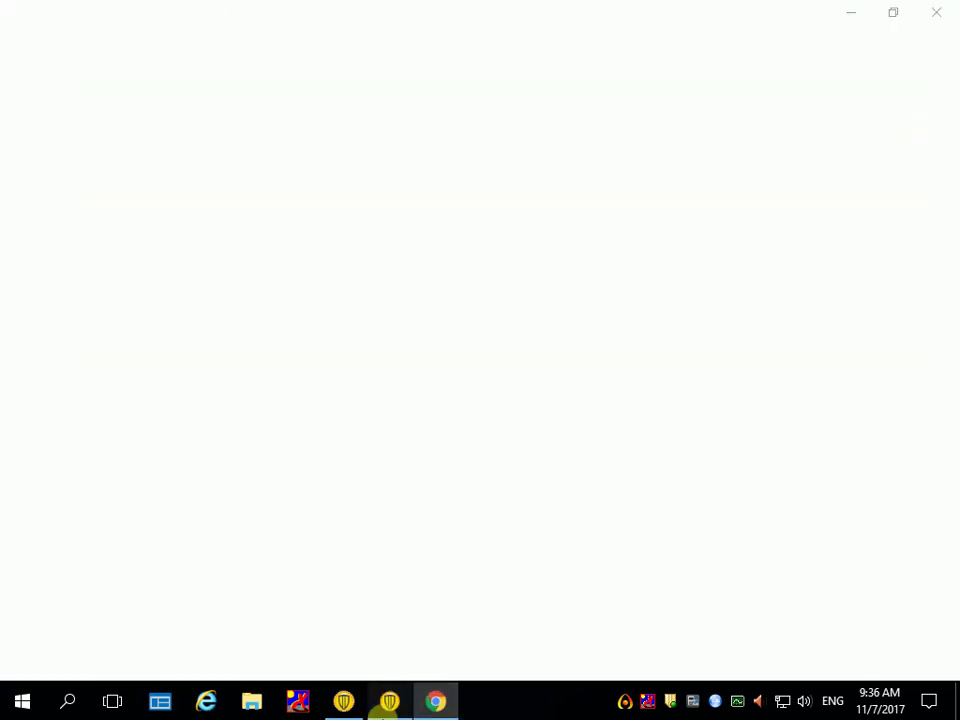
# - Switch to Symantec Endpoint Protection Manager, show the Monitors summary for Virus and Spyware Protection, and dismiss the browser notification
pyautogui.click(340, 702)
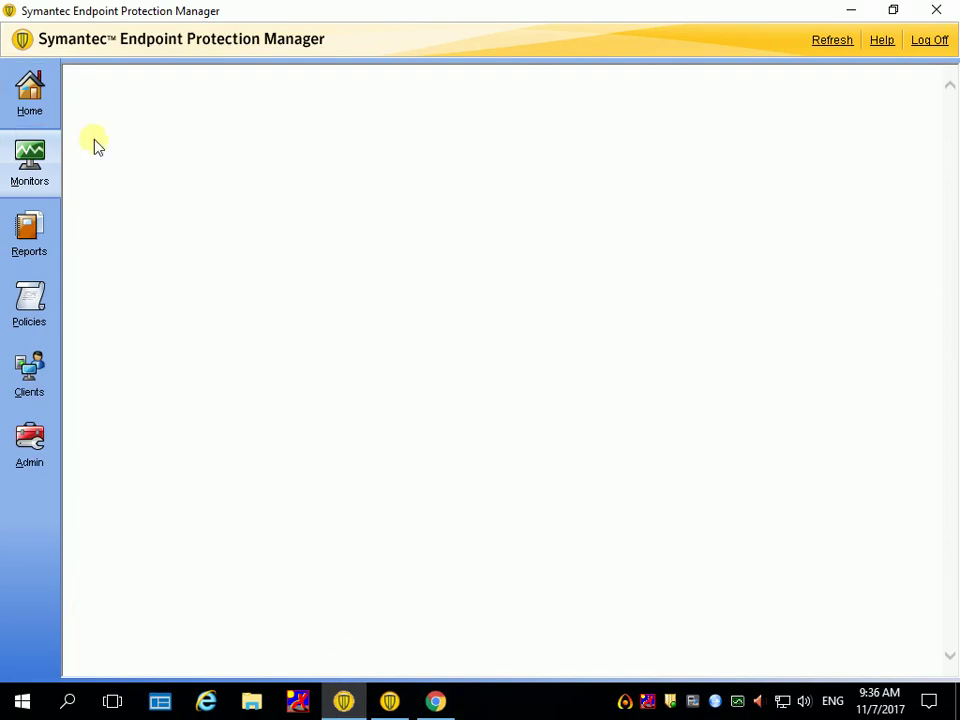
pyautogui.click(627, 708)
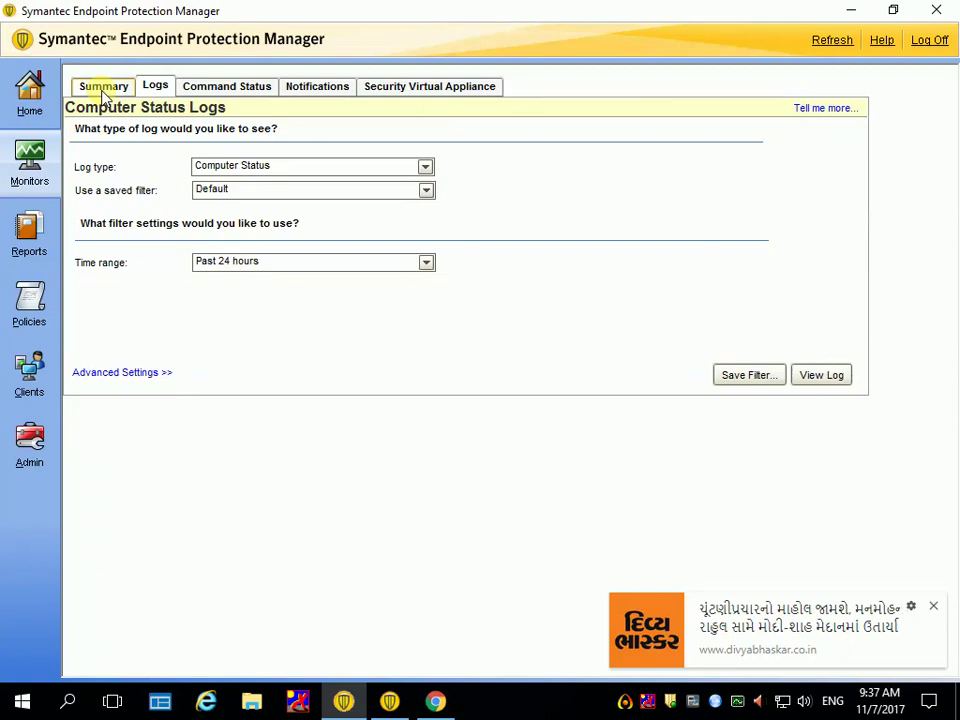
pyautogui.click(104, 90)
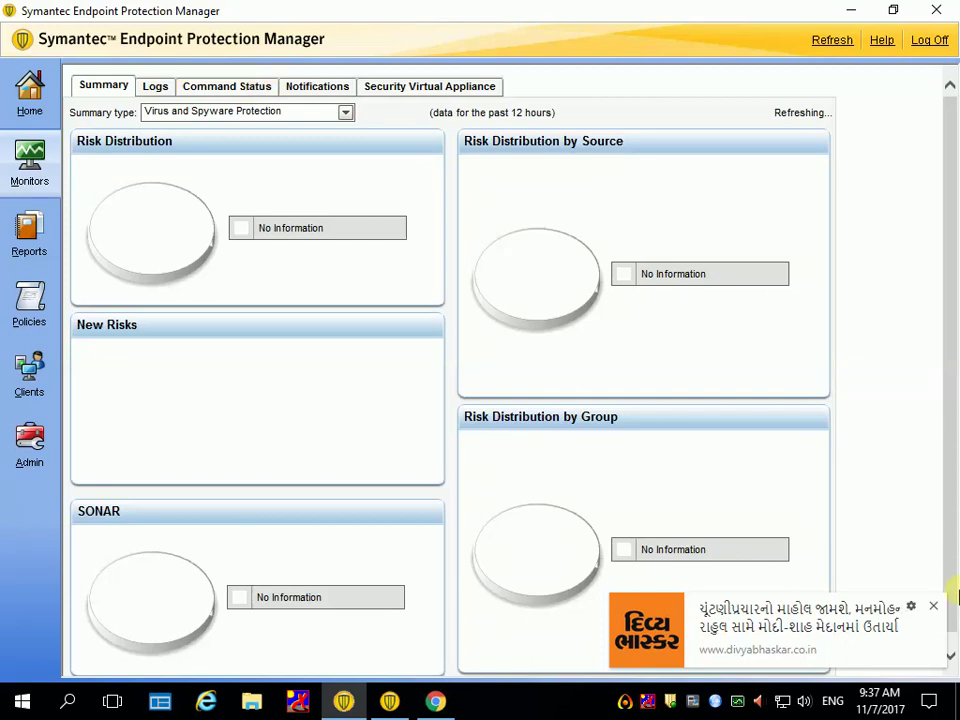
pyautogui.click(938, 605)
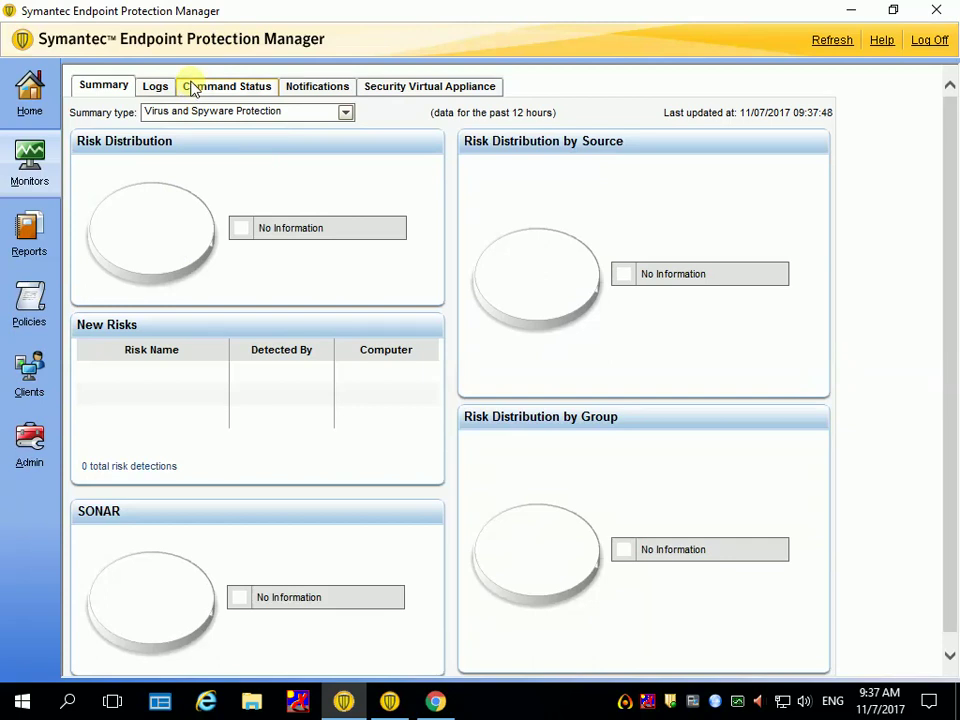
# - Show the Monitors command status, and switch to Chrome to check that facebook.com loads, minimizing the browser when finished
pyautogui.click(193, 88)
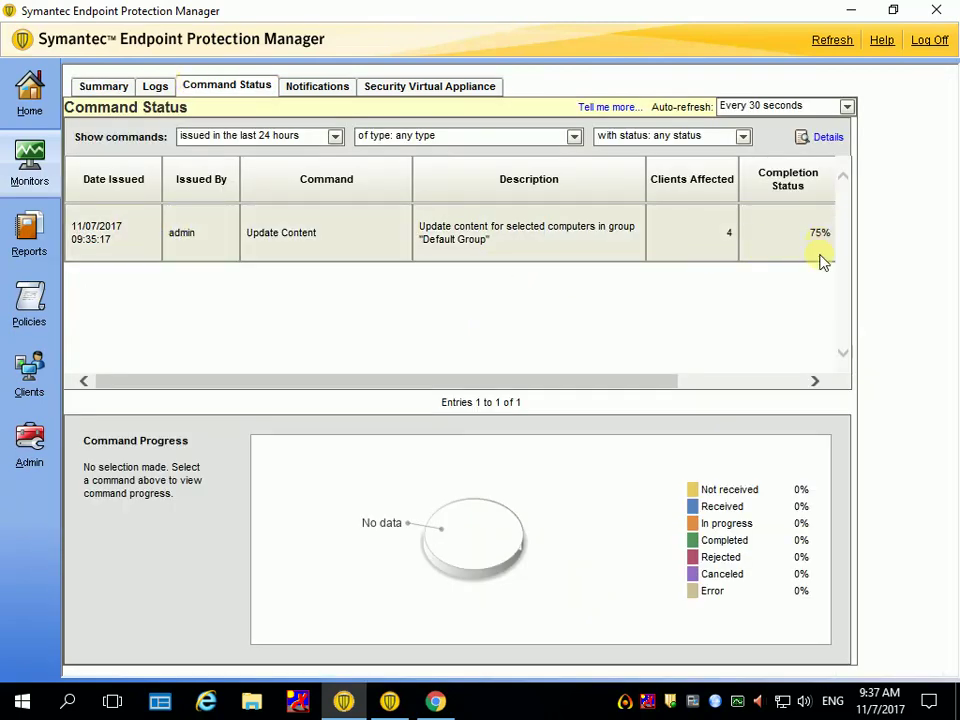
pyautogui.click(437, 703)
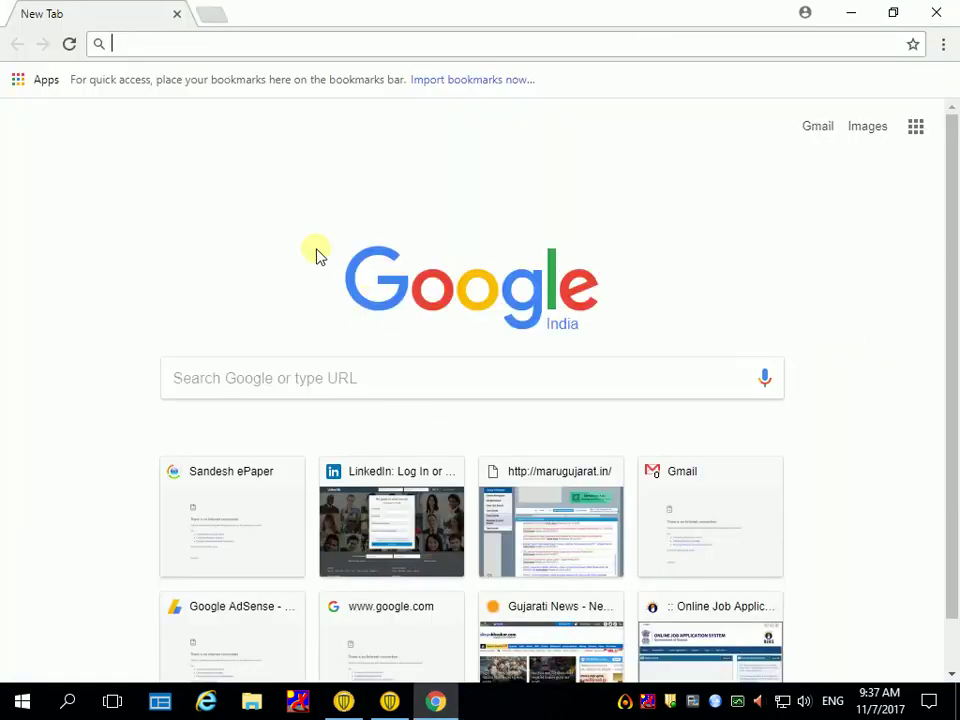
pyautogui.write('facebook.com')
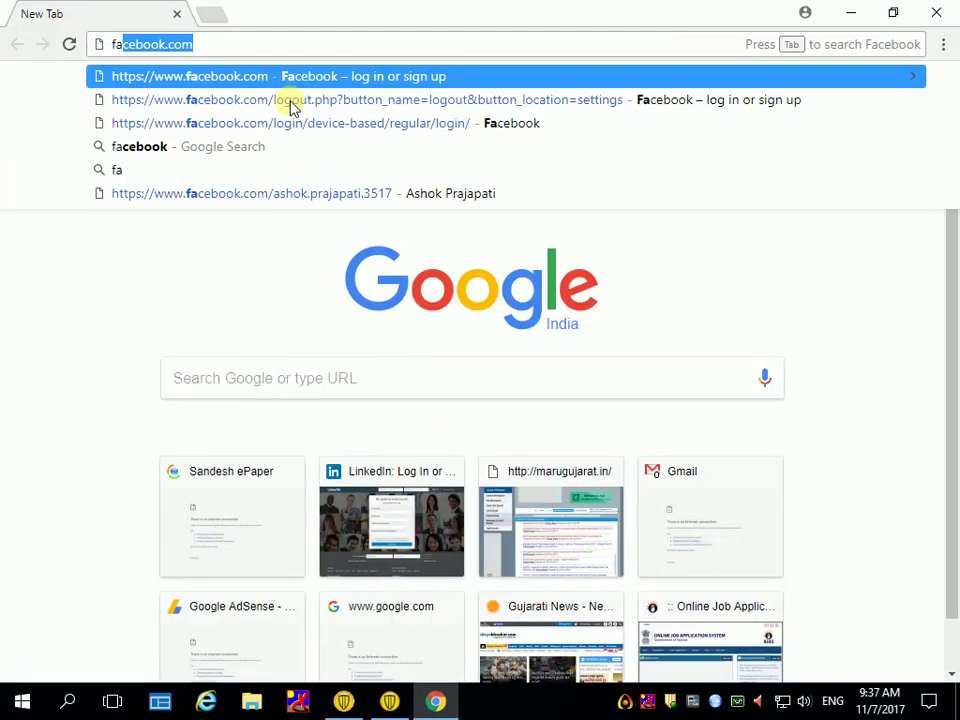
pyautogui.press('Return')
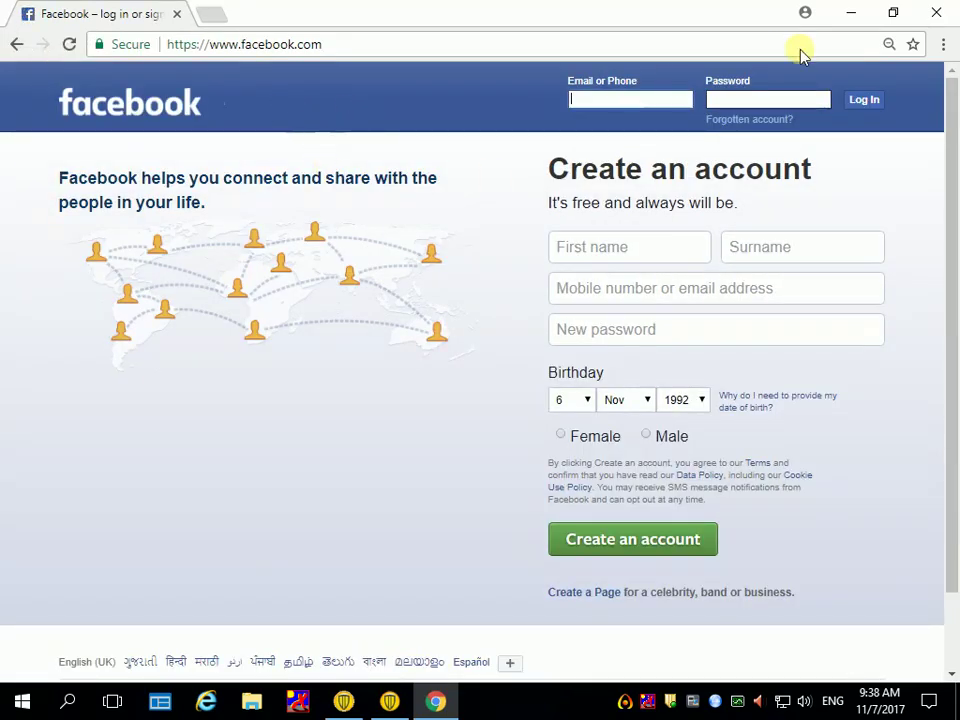
pyautogui.click(851, 13)
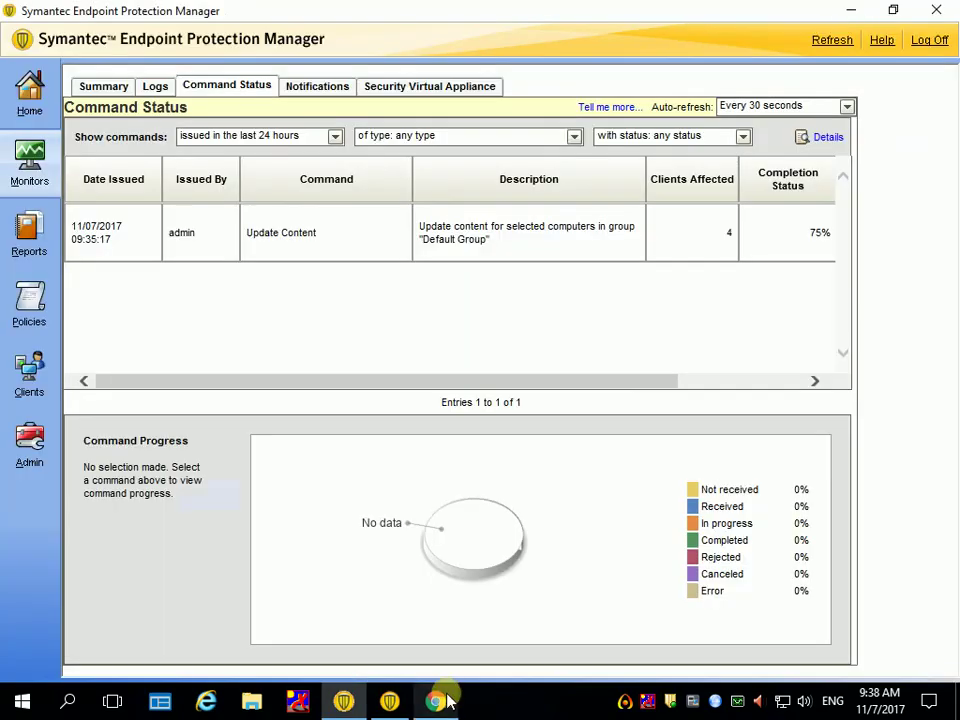
# - Switch to the Symantec Endpoint Protection client, review the newest entries in the Network Threat Protection traffic log, and close the log
pyautogui.click(394, 702)
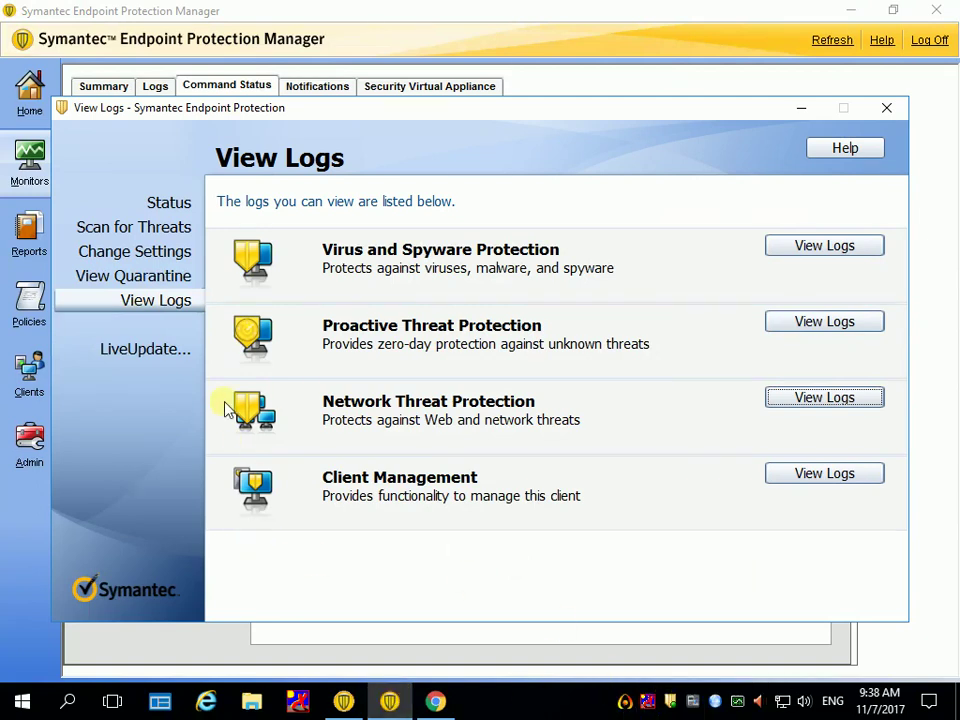
pyautogui.click(804, 397)
pyautogui.click(804, 410)
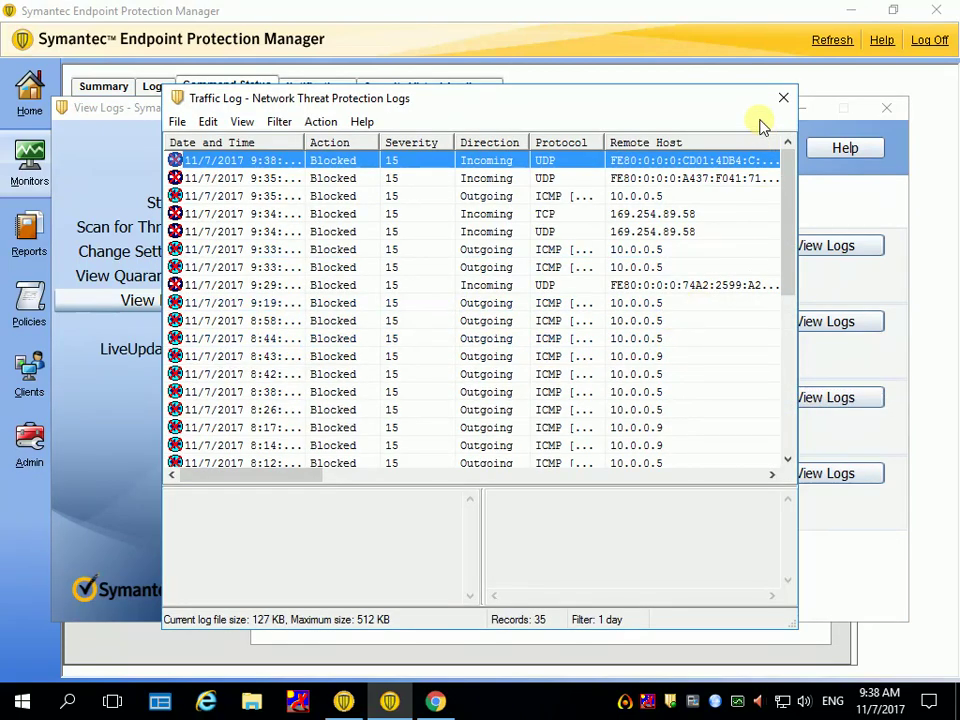
pyautogui.click(783, 97)
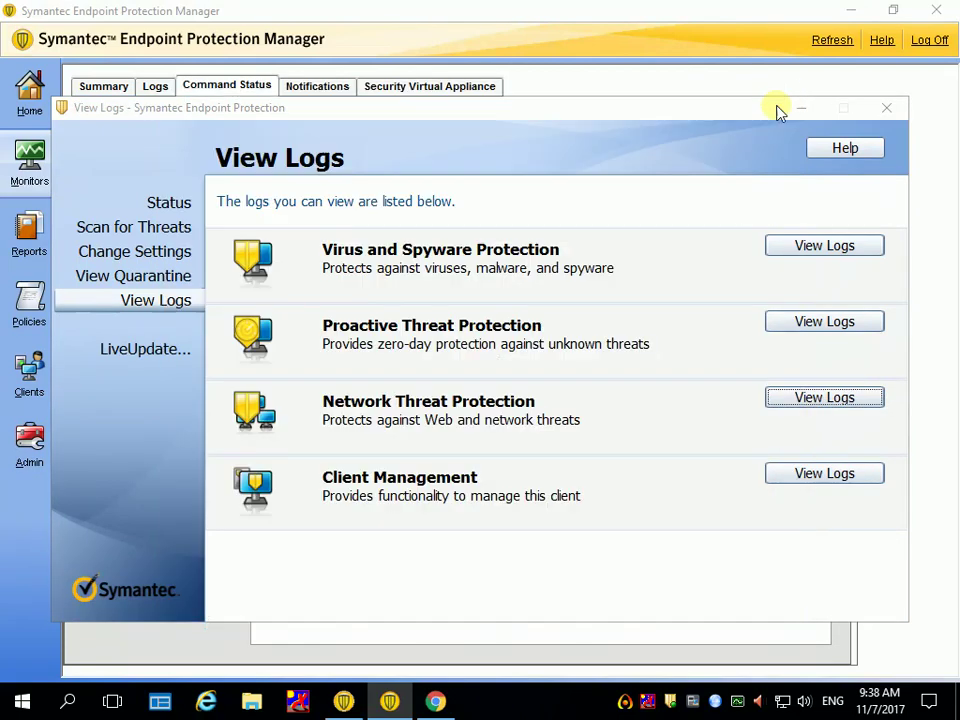
pyautogui.click(625, 708)
pyautogui.click(874, 653)
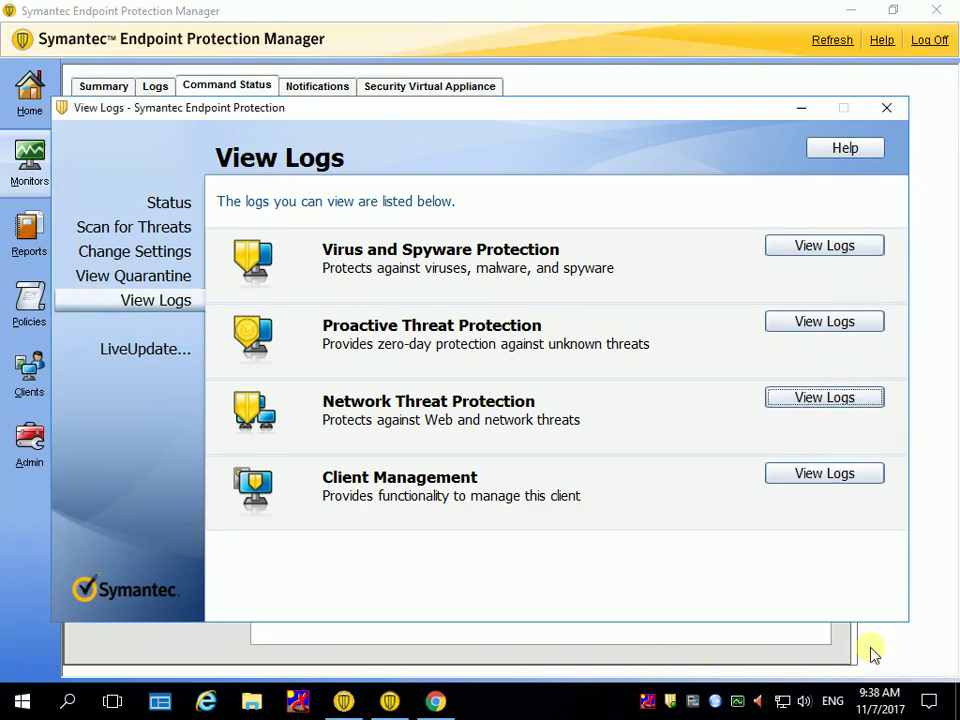